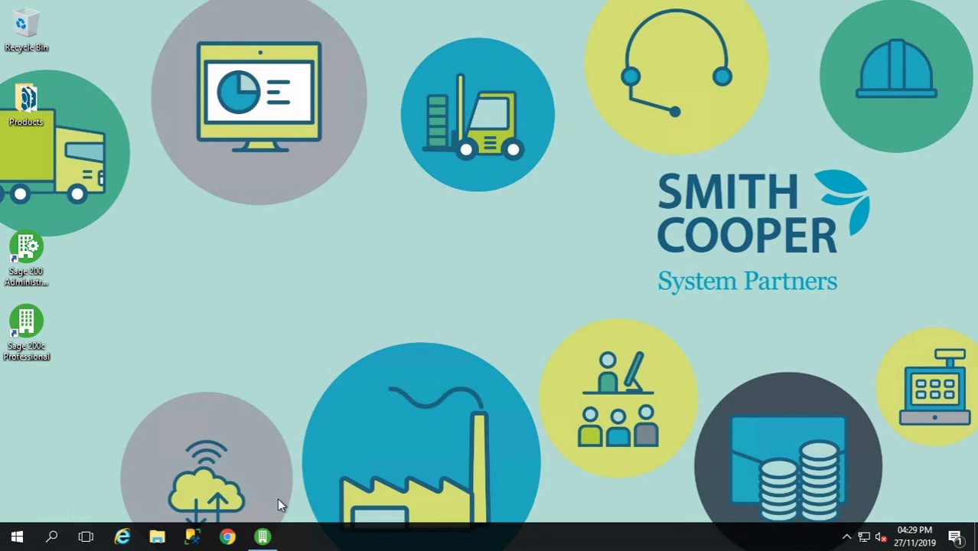
# Restore the Sage 200 window showing the Current Transactions List of nominal postings.
pyautogui.click(265, 537)
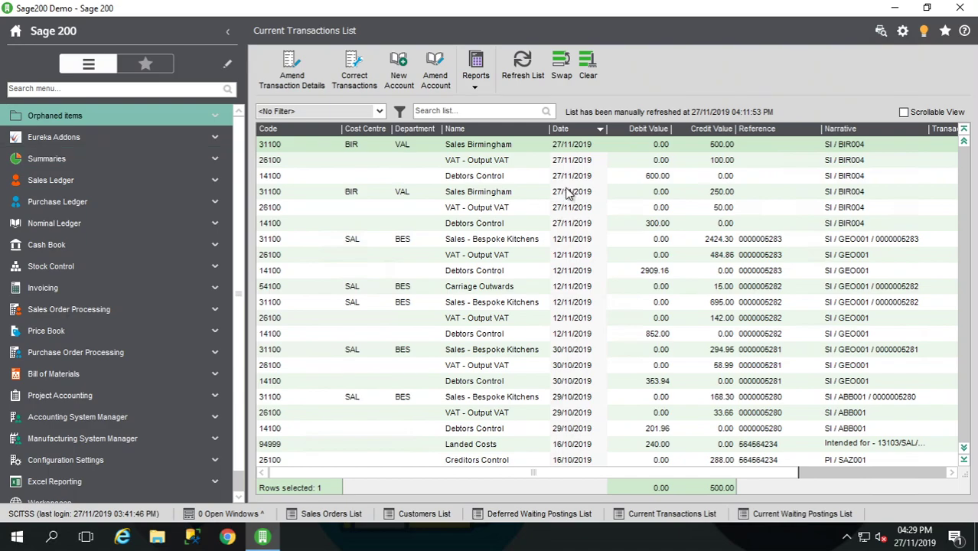
pyautogui.click(902, 33)
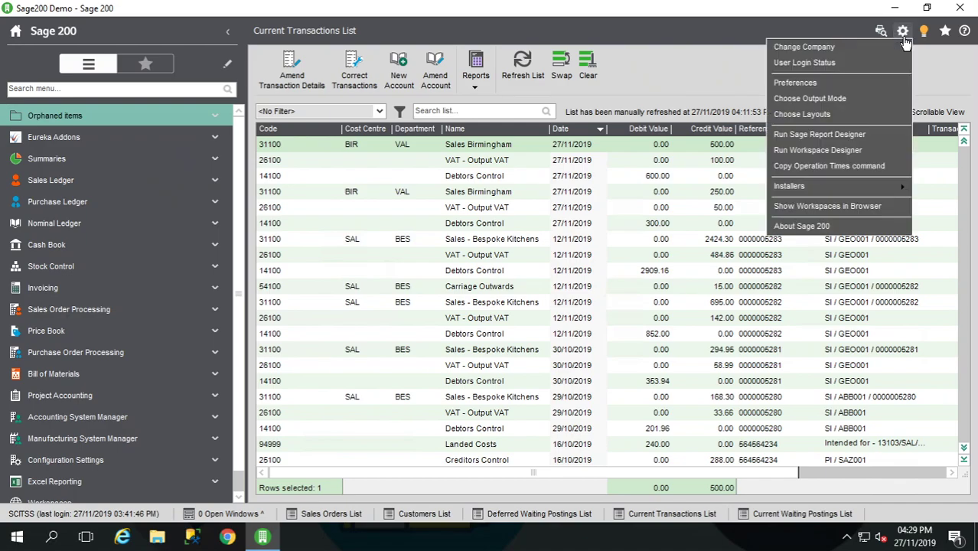
pyautogui.click(825, 225)
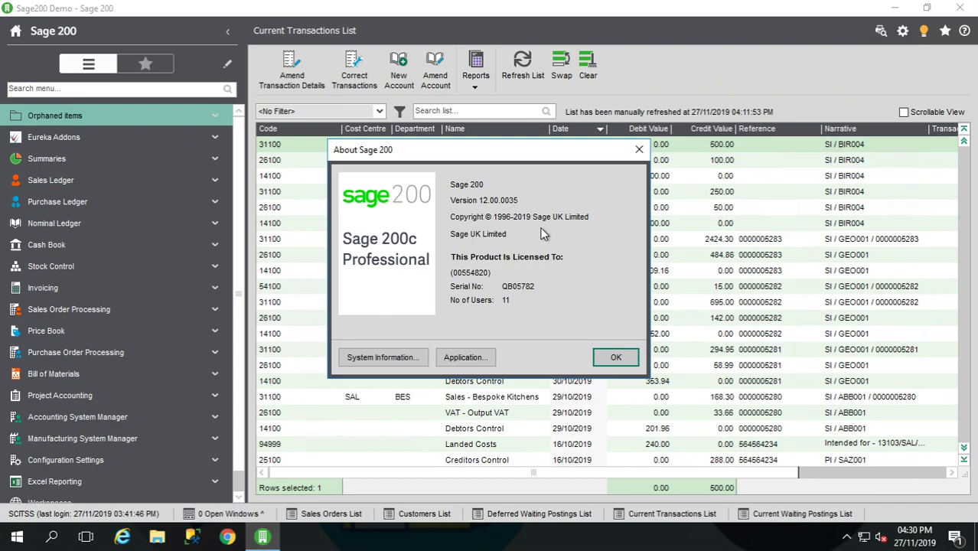
pyautogui.click(614, 358)
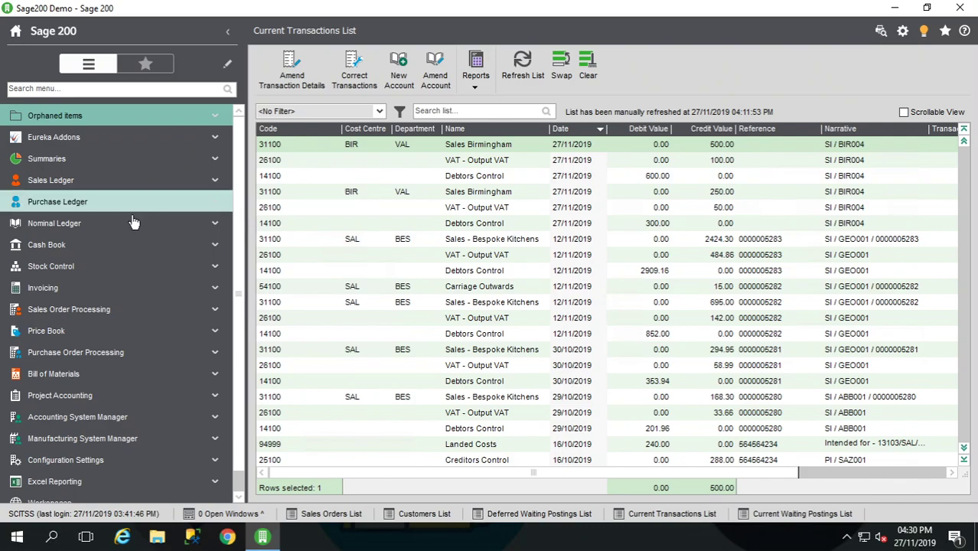
# Open Ledger Settings under Nominal Ledger > Utilities > Ledger Set Up.
pyautogui.click(97, 226)
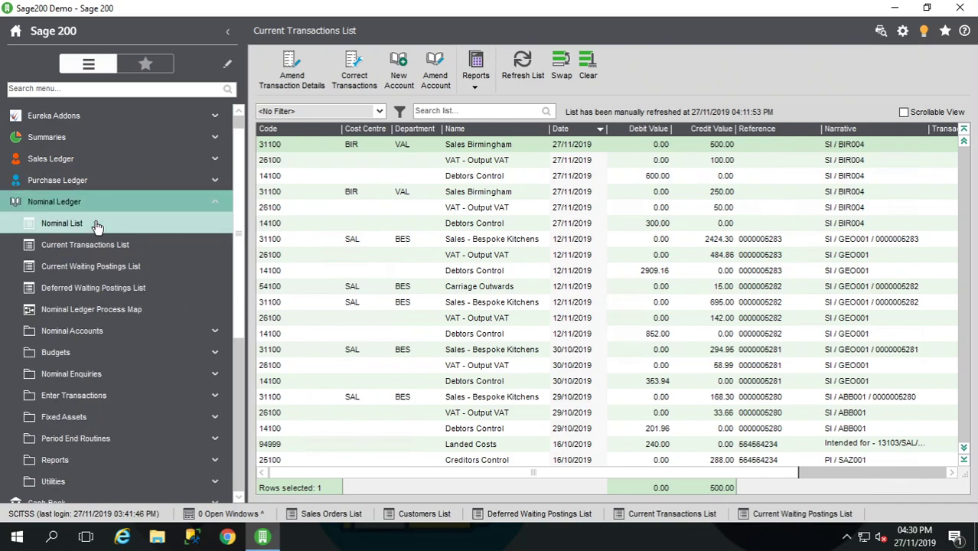
pyautogui.click(68, 481)
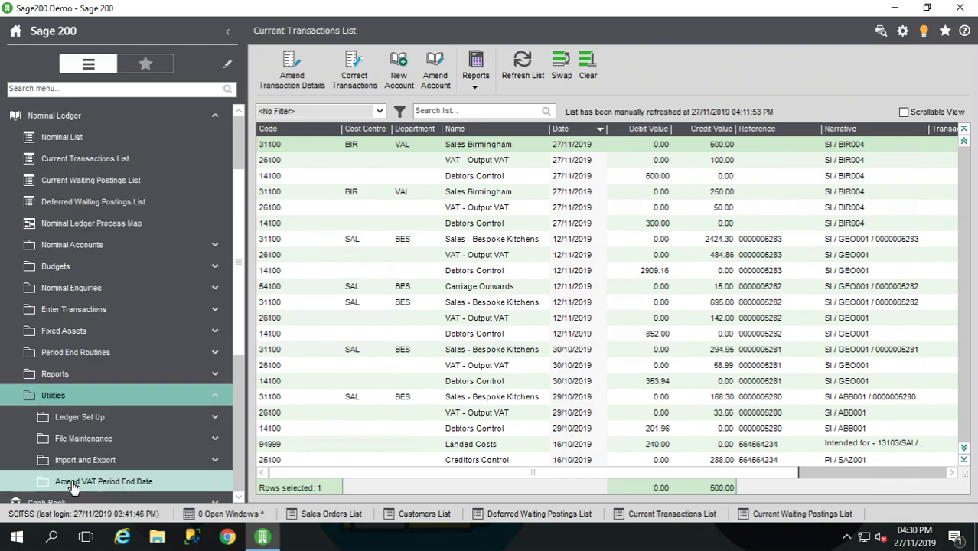
pyautogui.click(70, 417)
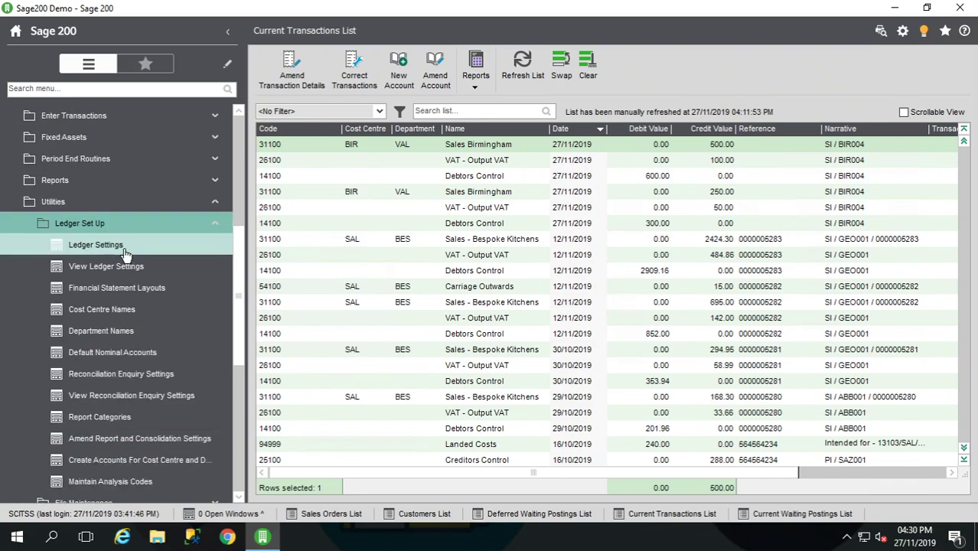
pyautogui.click(125, 252)
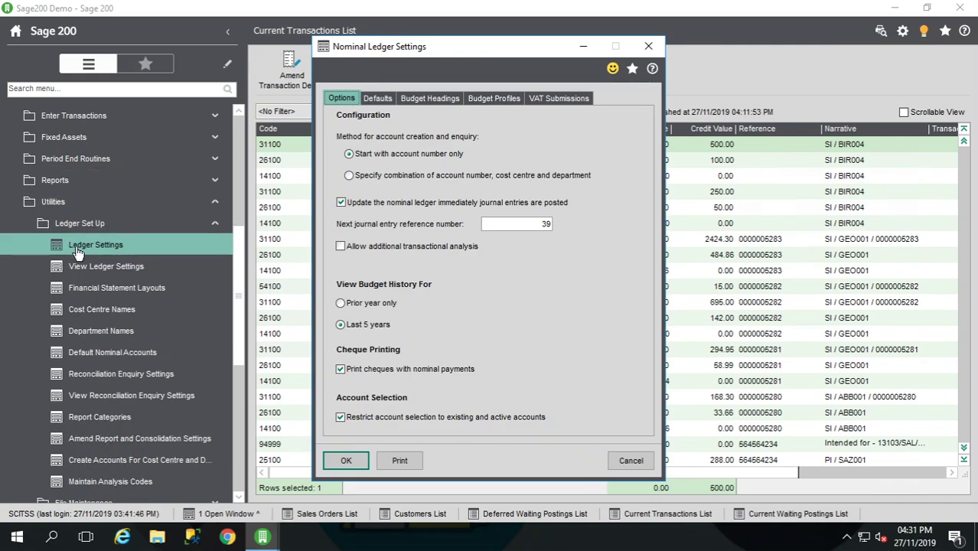
# On the VAT Submissions tab, keep Enable online VAT submissions ticked and save the settings.
pyautogui.click(578, 100)
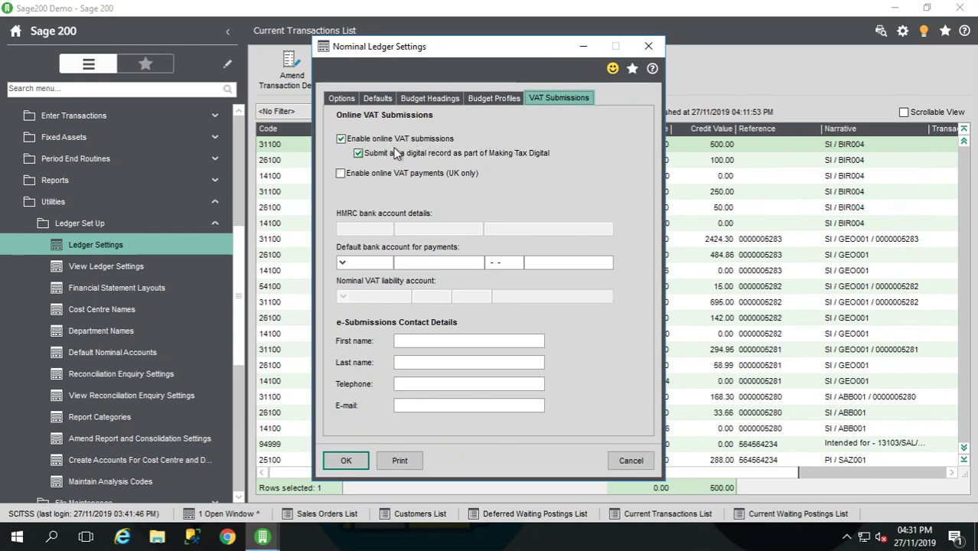
pyautogui.click(446, 139)
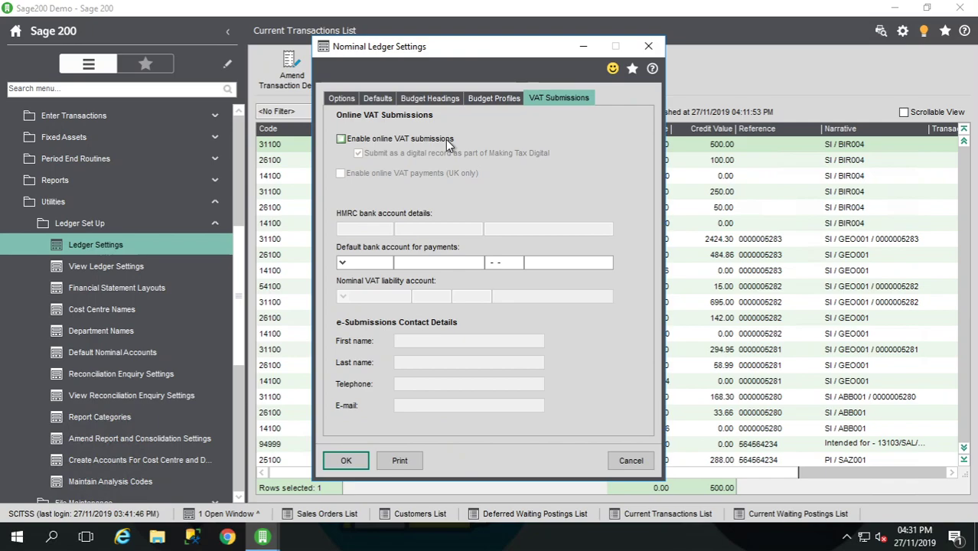
pyautogui.click(448, 141)
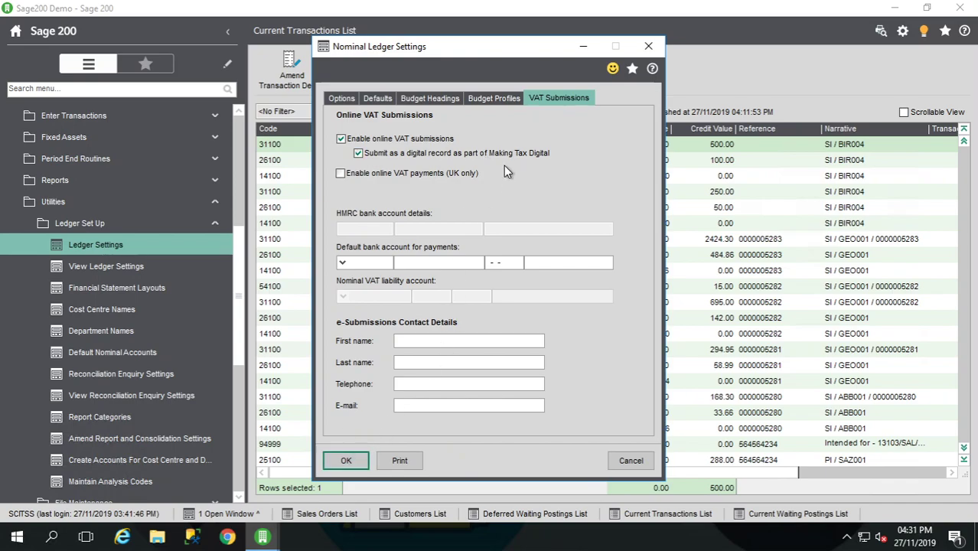
pyautogui.click(342, 460)
# Open VAT Analysis under Period End Routines and view the Current Period Return for 31/10/2019.
pyautogui.click(126, 206)
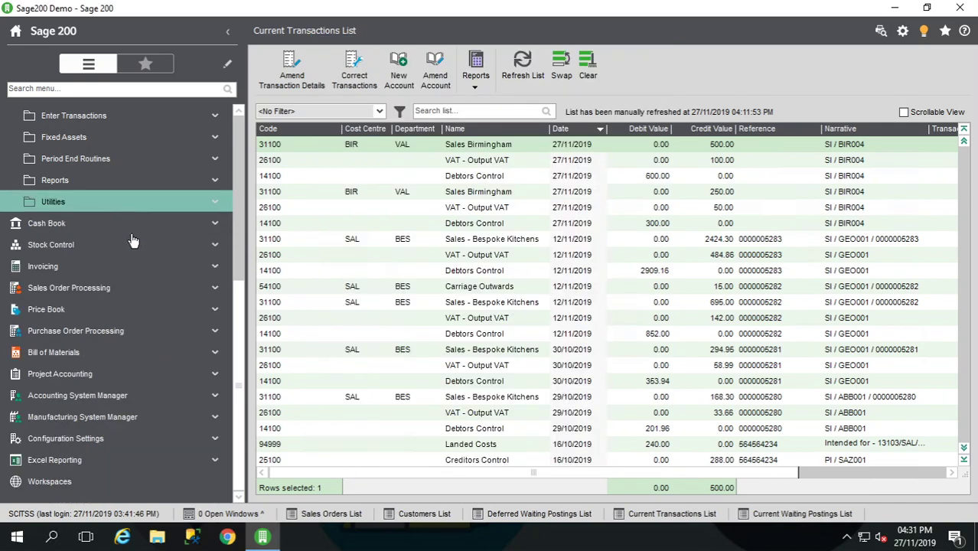
pyautogui.scroll(3, 144, 291)
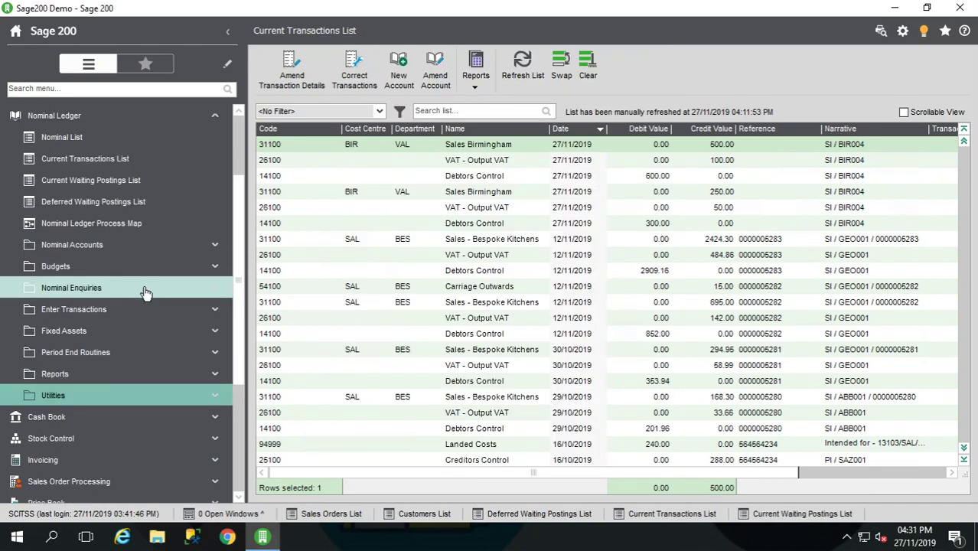
pyautogui.click(130, 352)
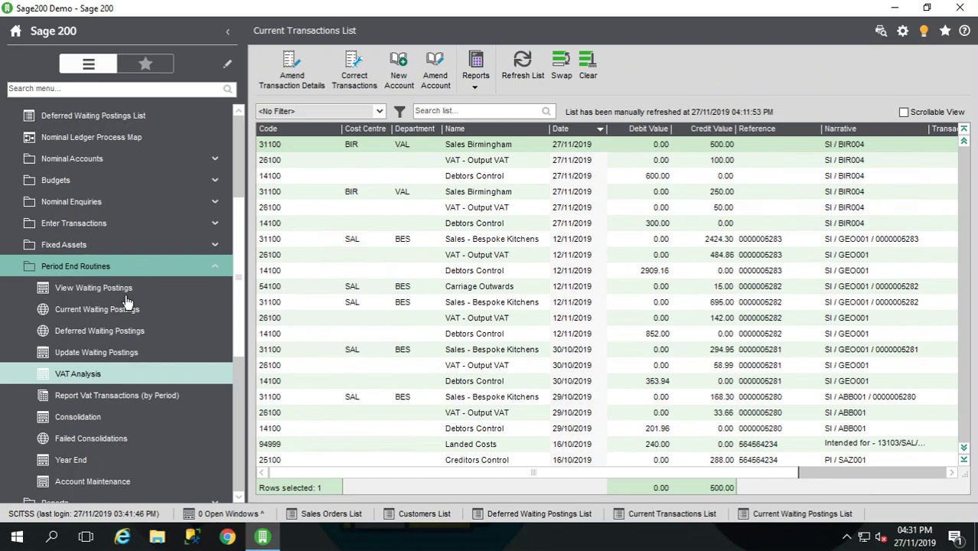
pyautogui.click(102, 372)
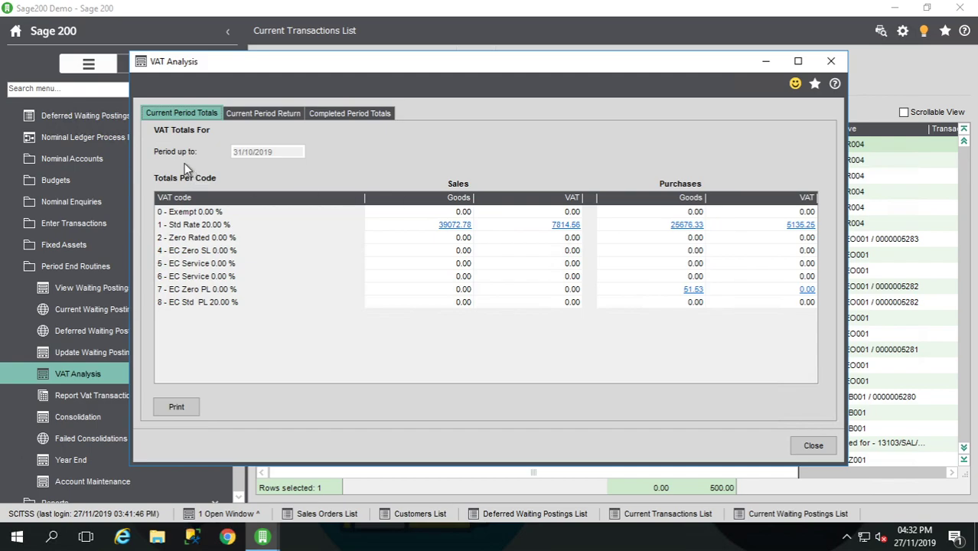
pyautogui.click(273, 115)
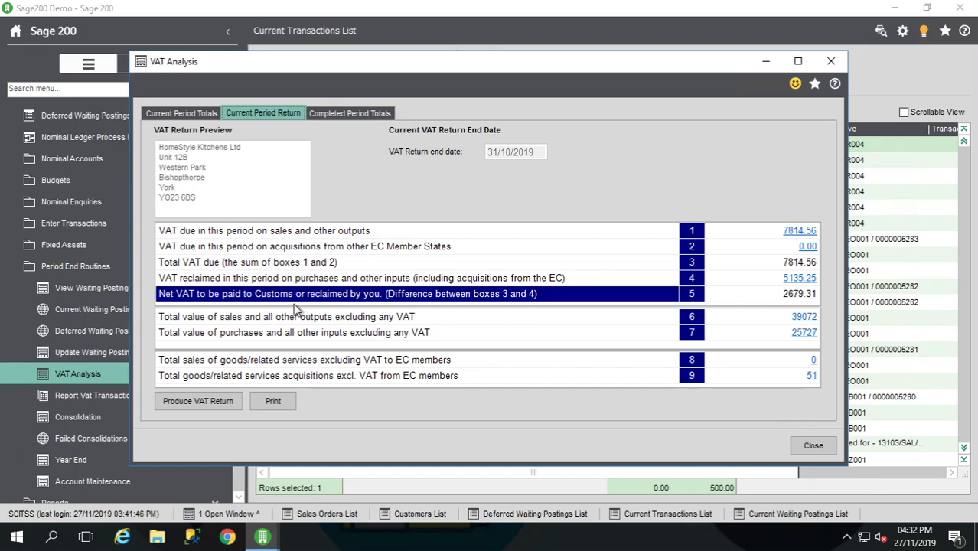
# Produce the 31/10/2019 VAT return with 31/12/2019 as the next return date, confirming Yes.
pyautogui.click(191, 404)
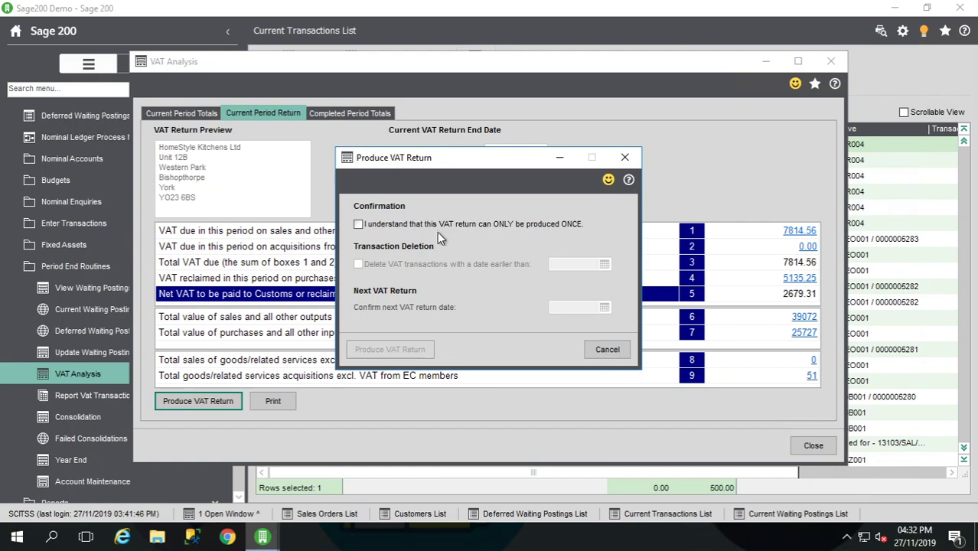
pyautogui.click(358, 224)
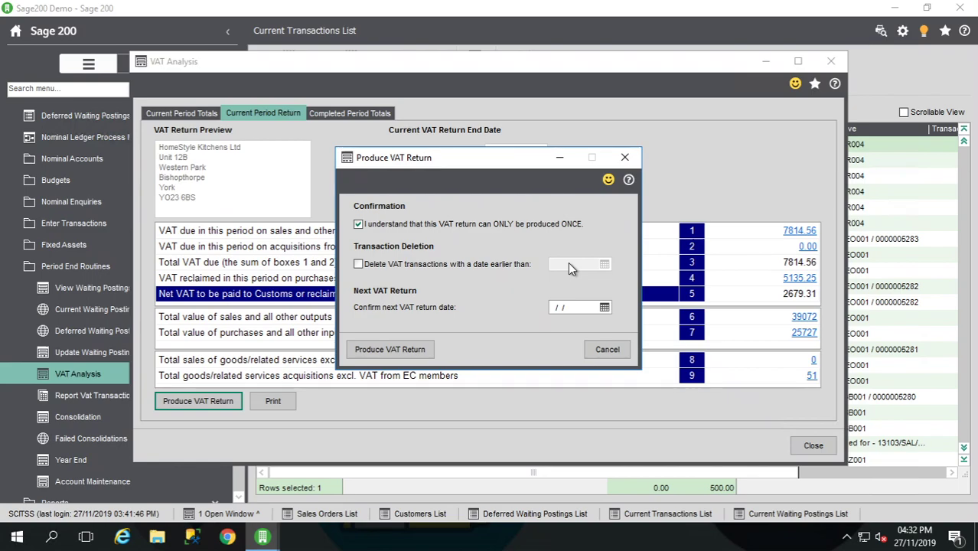
pyautogui.click(580, 307)
pyautogui.write('31122019')
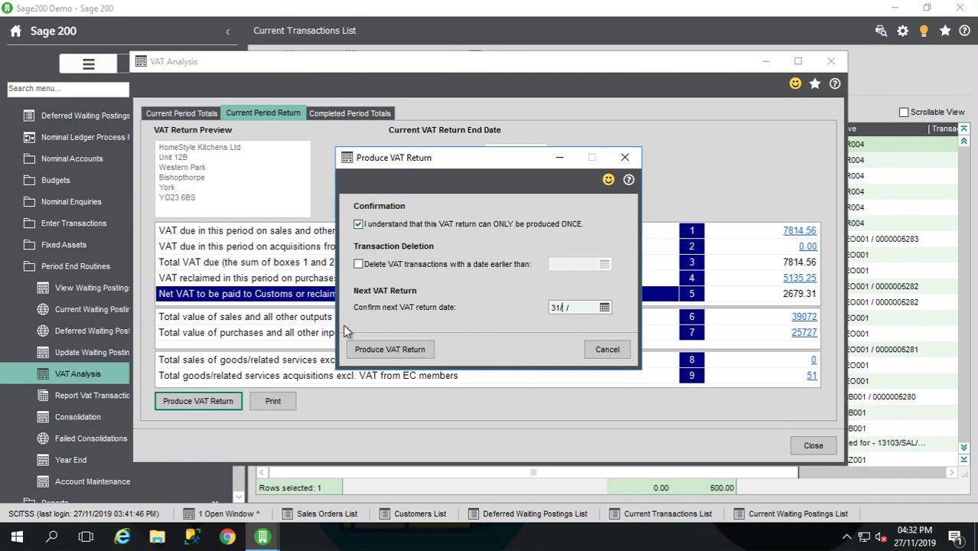
pyautogui.press('Tab')
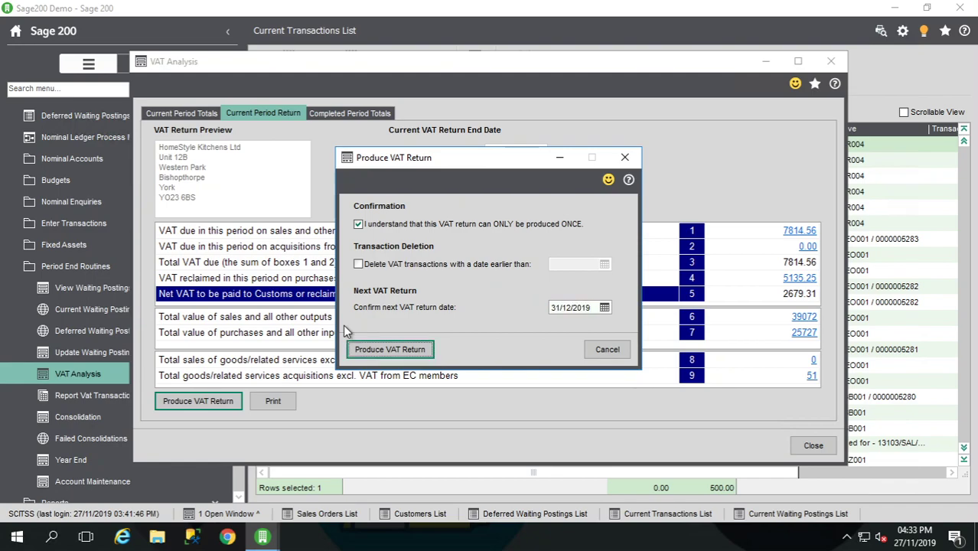
pyautogui.click(385, 351)
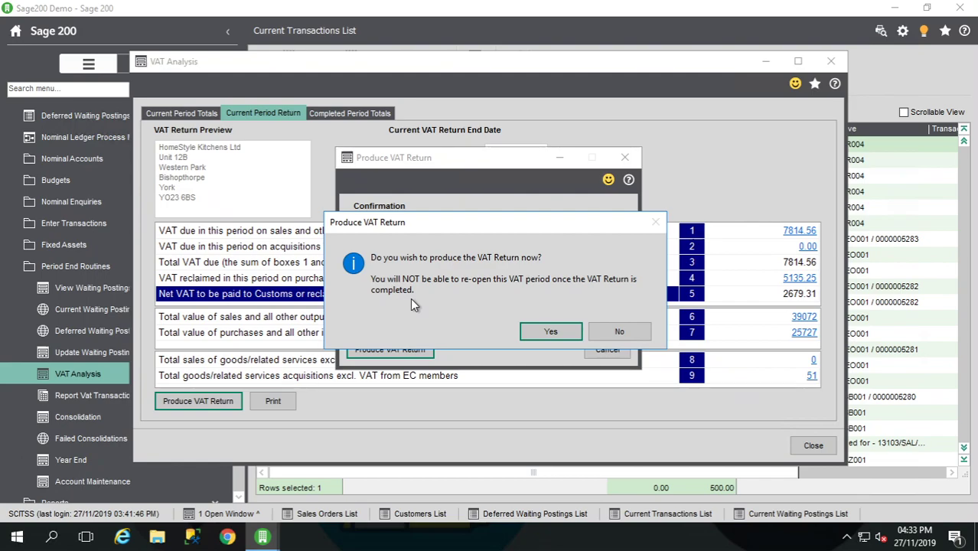
pyautogui.click(552, 331)
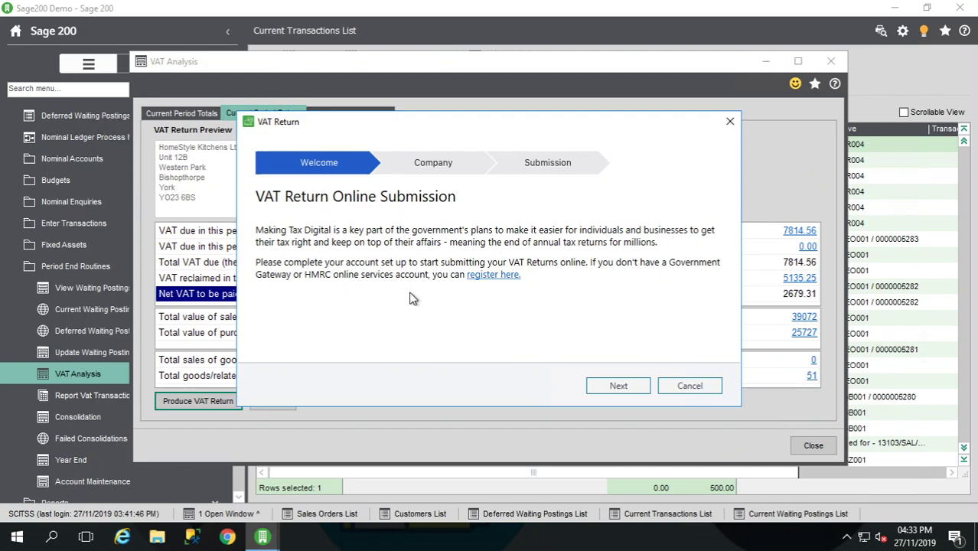
# Check the company's VAT registration details, then cancel the online submission wizard and confirm.
pyautogui.click(616, 387)
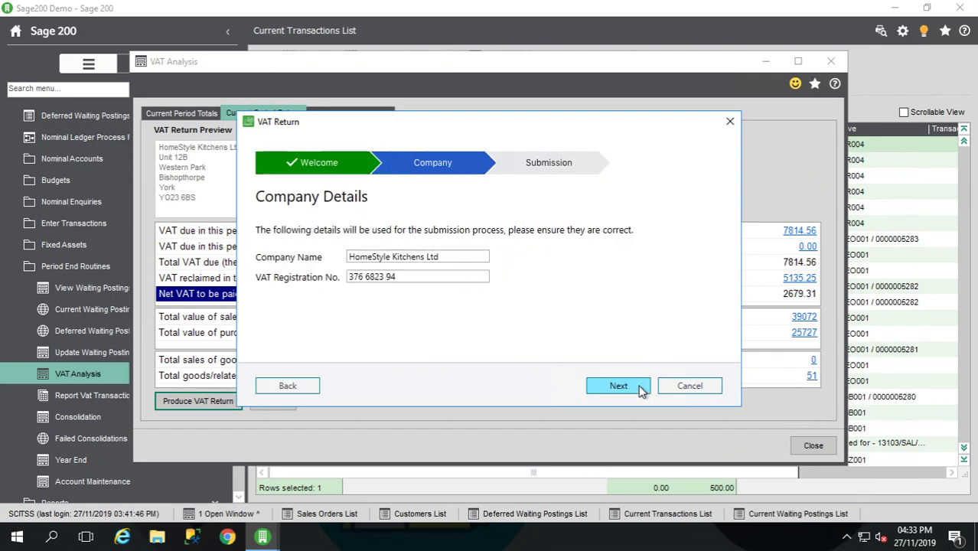
pyautogui.click(411, 274)
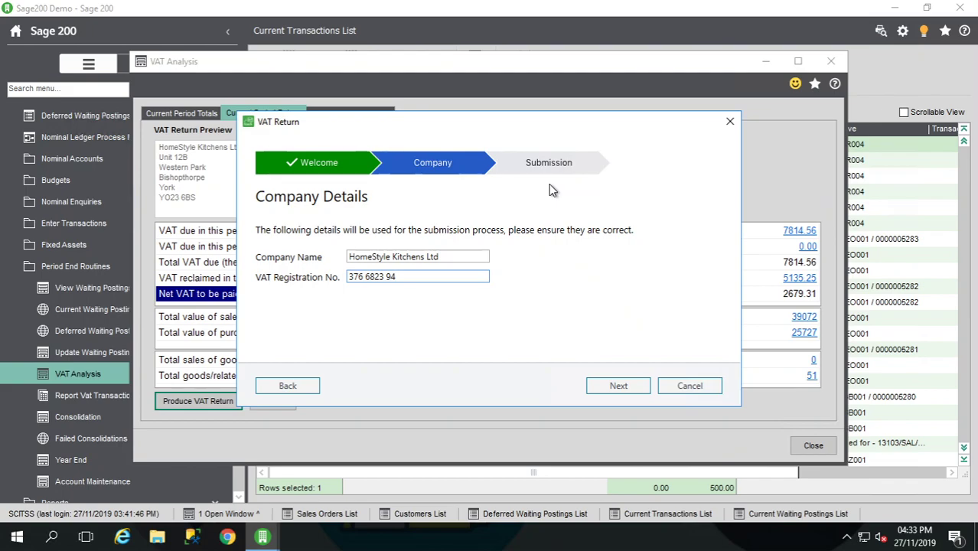
pyautogui.click(683, 385)
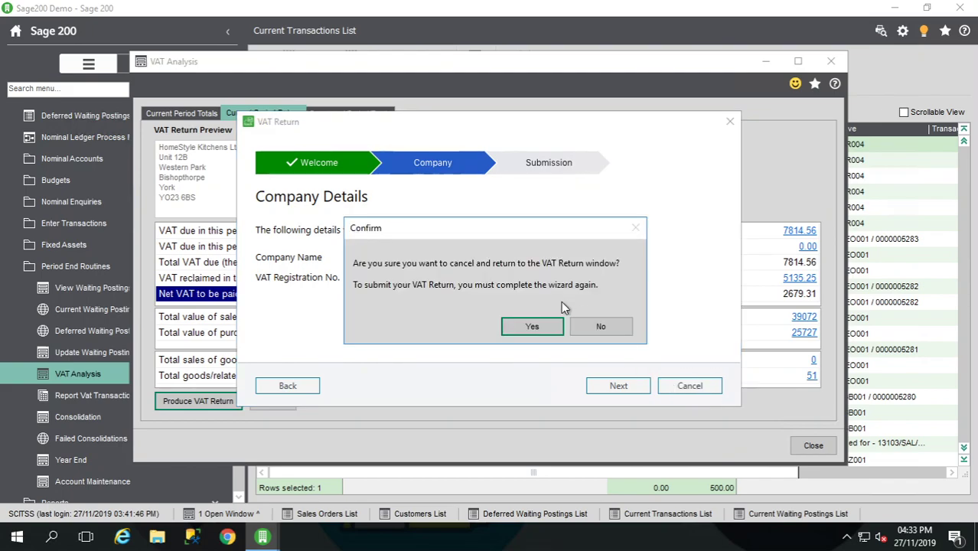
pyautogui.click(532, 326)
# Close Scan and Attach Documents without attachments and acknowledge the completed VAT return messages.
pyautogui.press('Return')
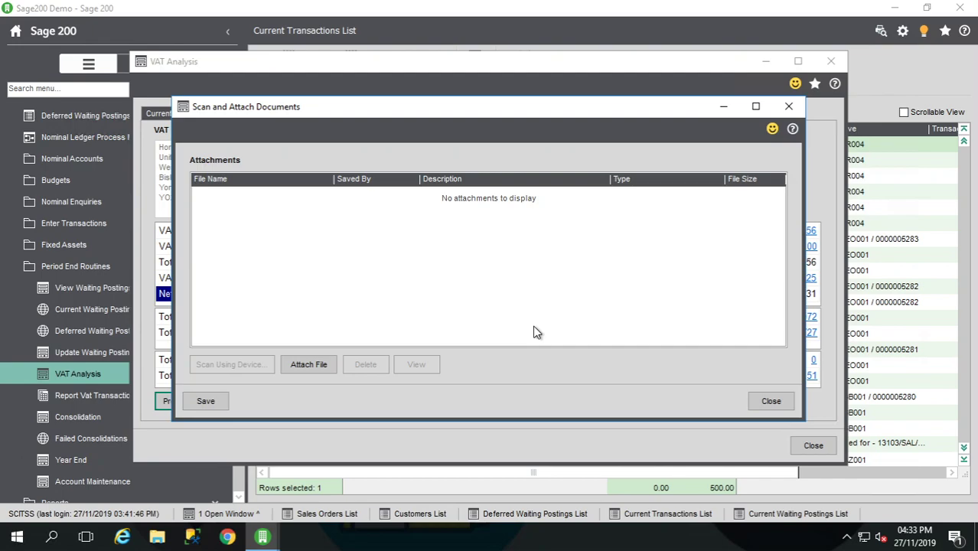
pyautogui.click(771, 402)
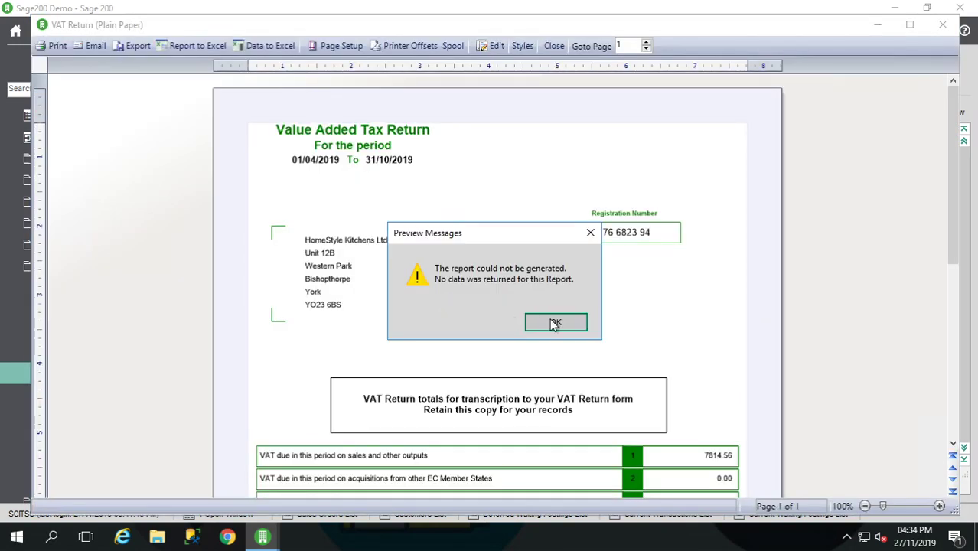
pyautogui.click(554, 323)
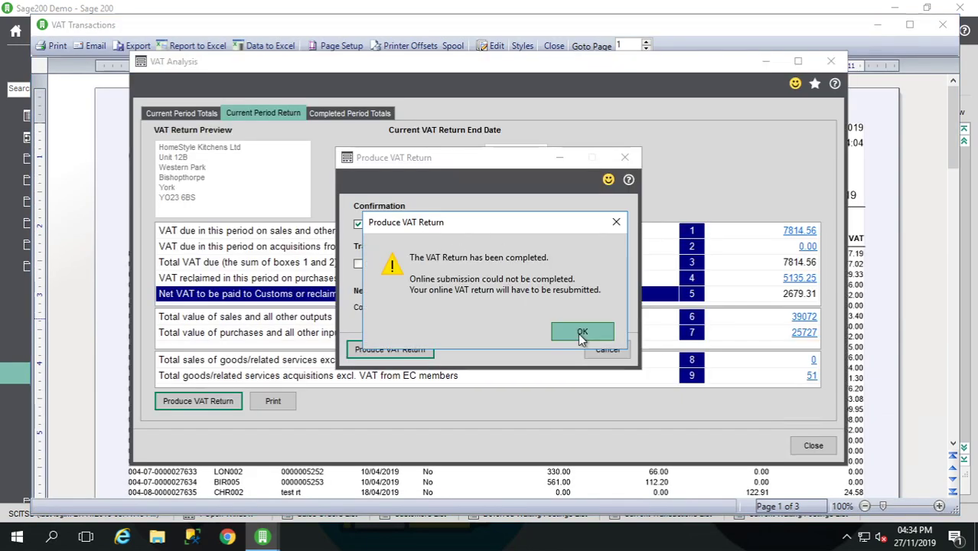
pyautogui.click(580, 331)
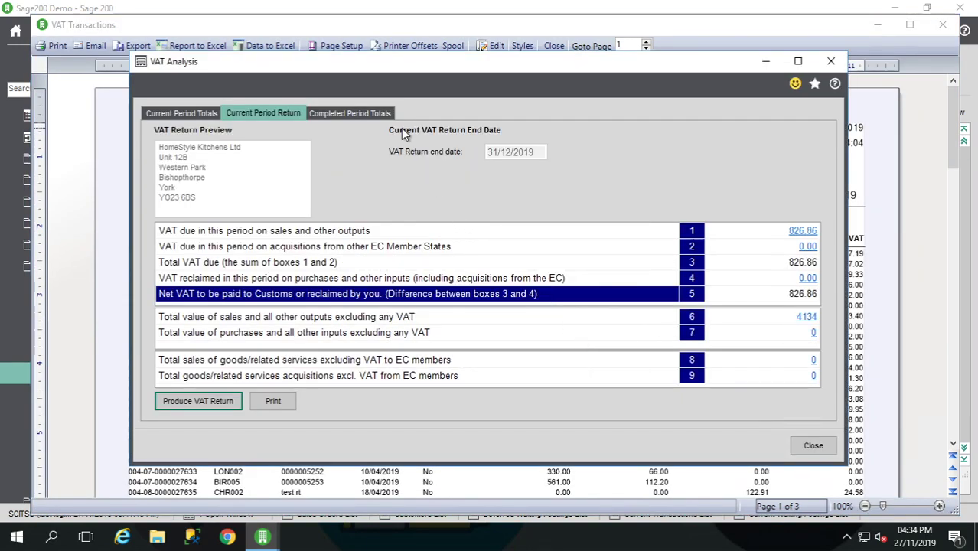
# Select the 01/04/2019 row in Completed Period Totals, then close VAT Analysis.
pyautogui.click(356, 111)
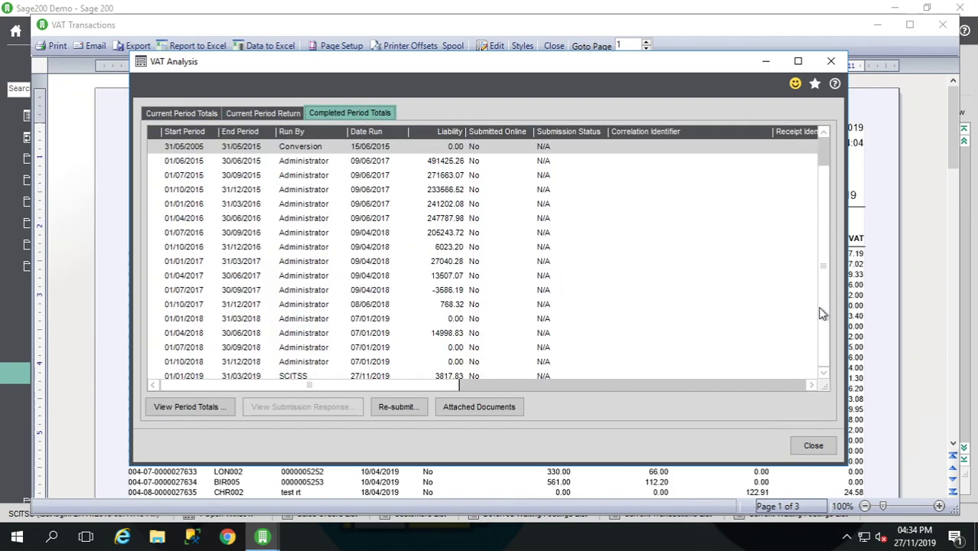
pyautogui.scroll(-1, 820, 310)
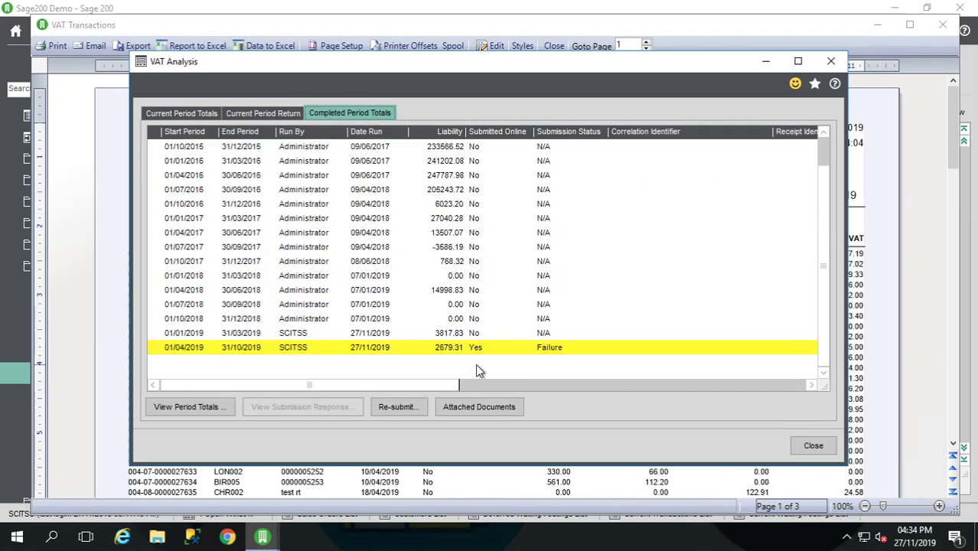
pyautogui.click(565, 352)
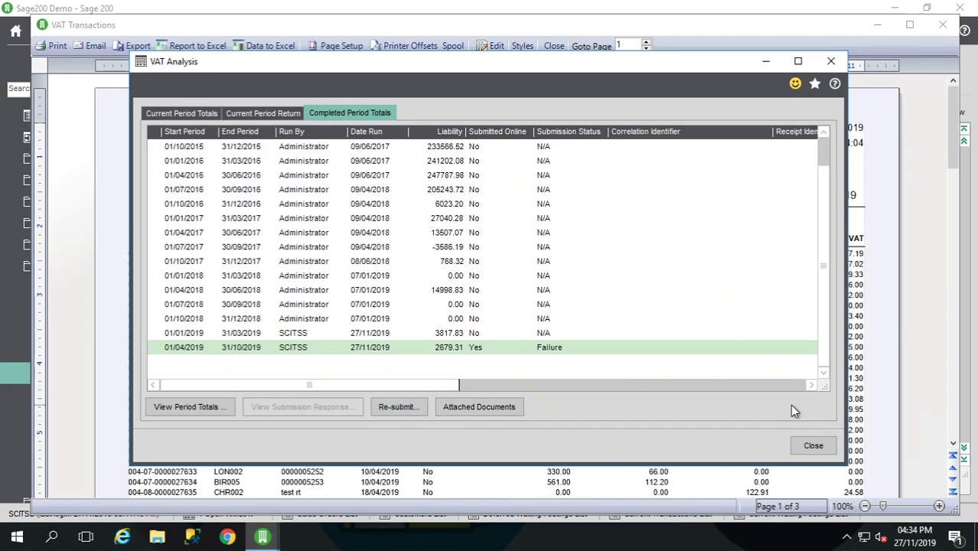
pyautogui.click(806, 446)
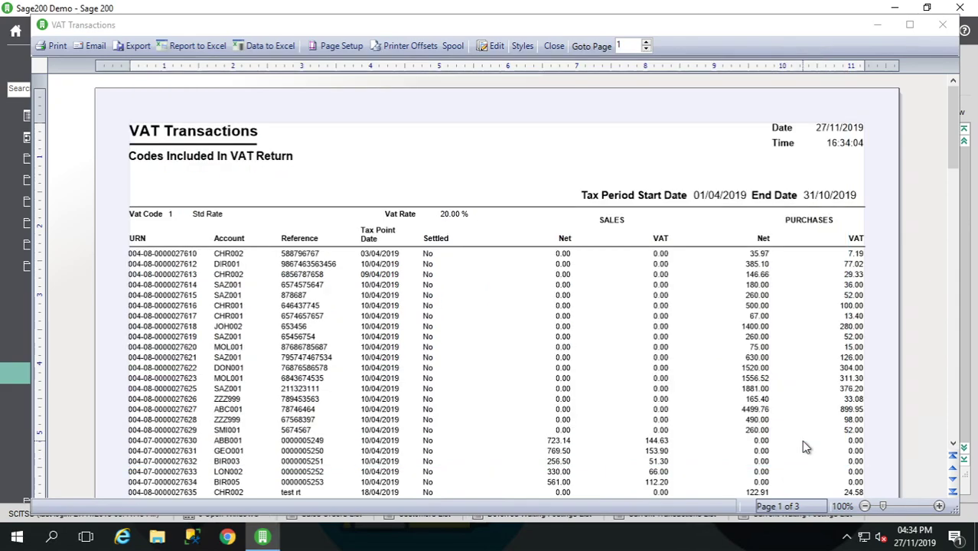
# Close the VAT Transactions and VAT Return (Plain Paper) previews and minimise Sage 200.
pyautogui.click(941, 27)
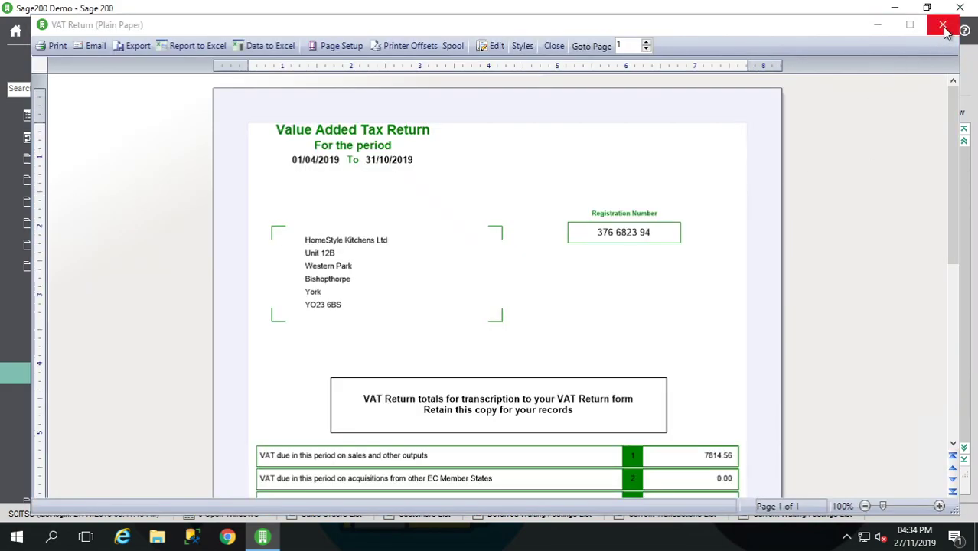
pyautogui.click(944, 27)
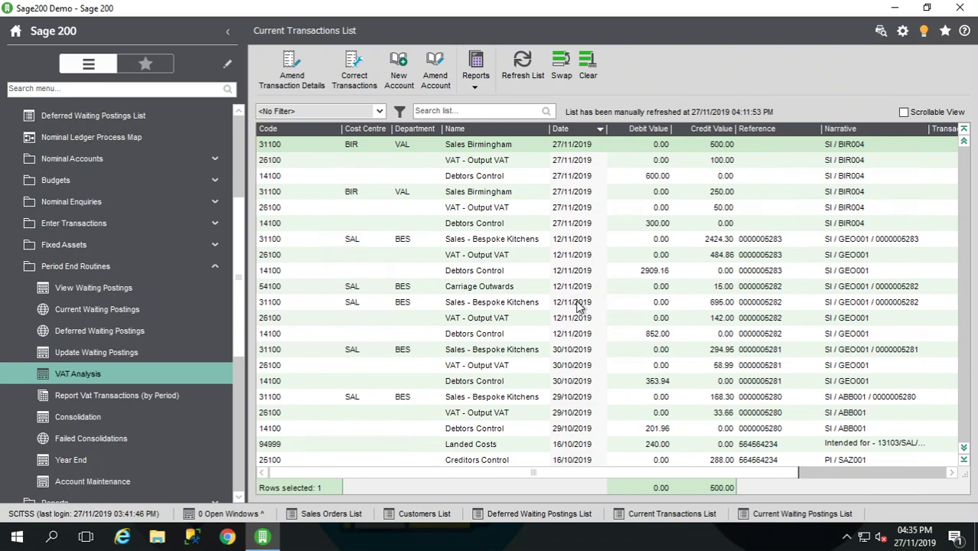
pyautogui.click(892, 8)
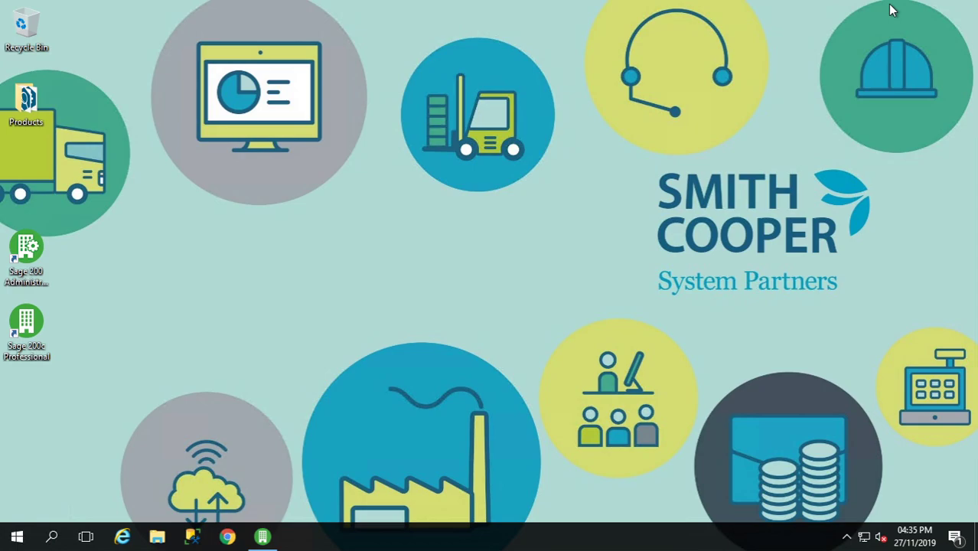